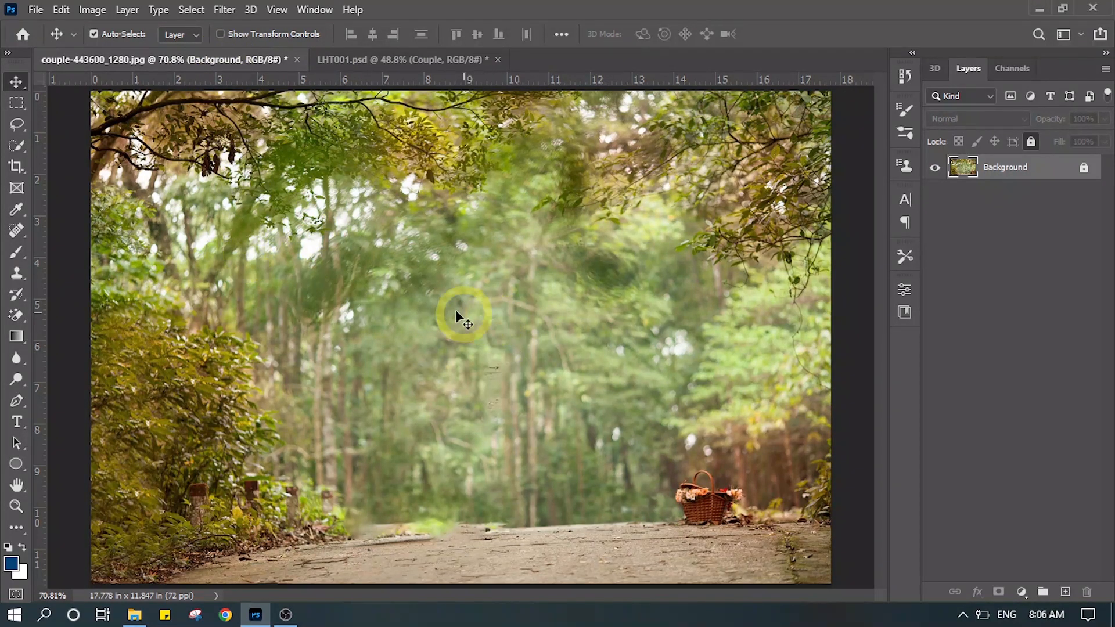
Examine the Umbrella Girl, Couple and BG layers in LHT001.psd.
left_click(370, 62)
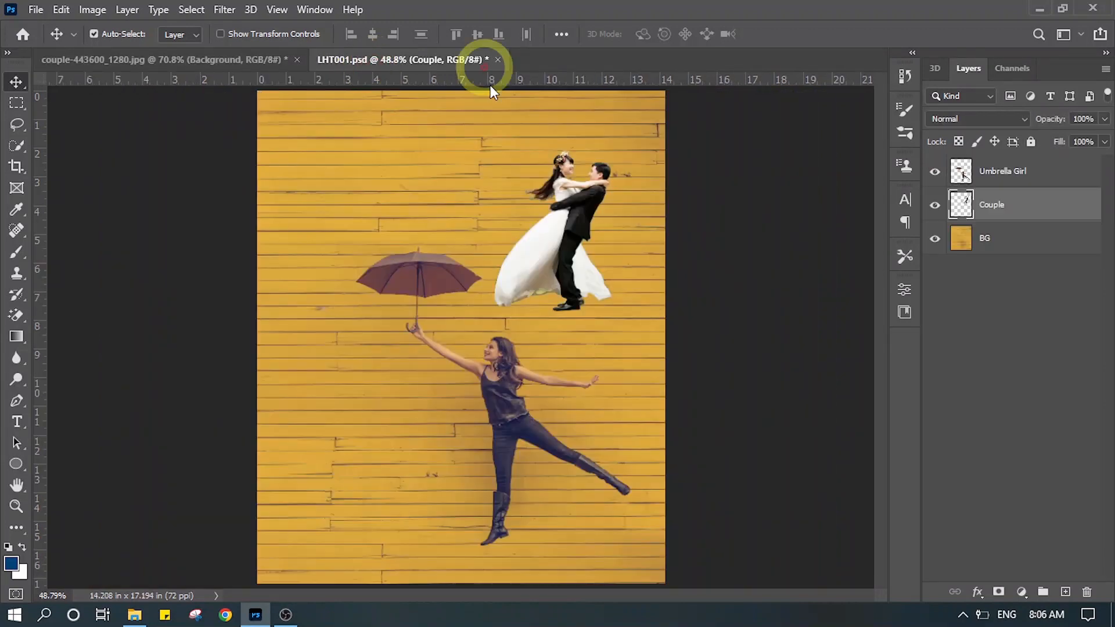
left_click(1051, 262)
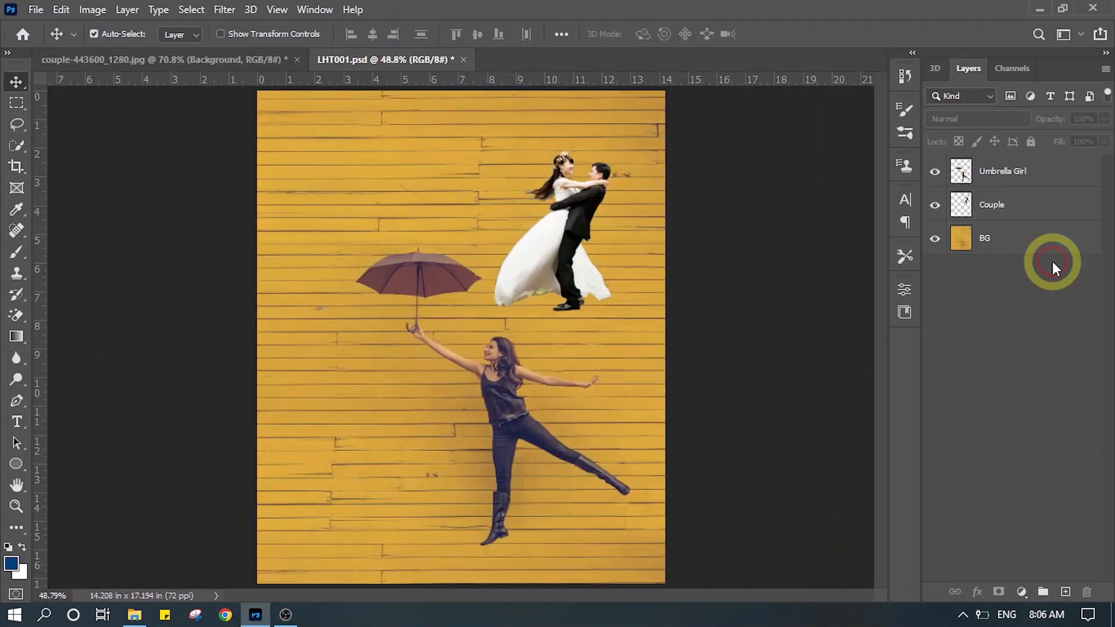
left_click(1028, 212)
left_click(1029, 233)
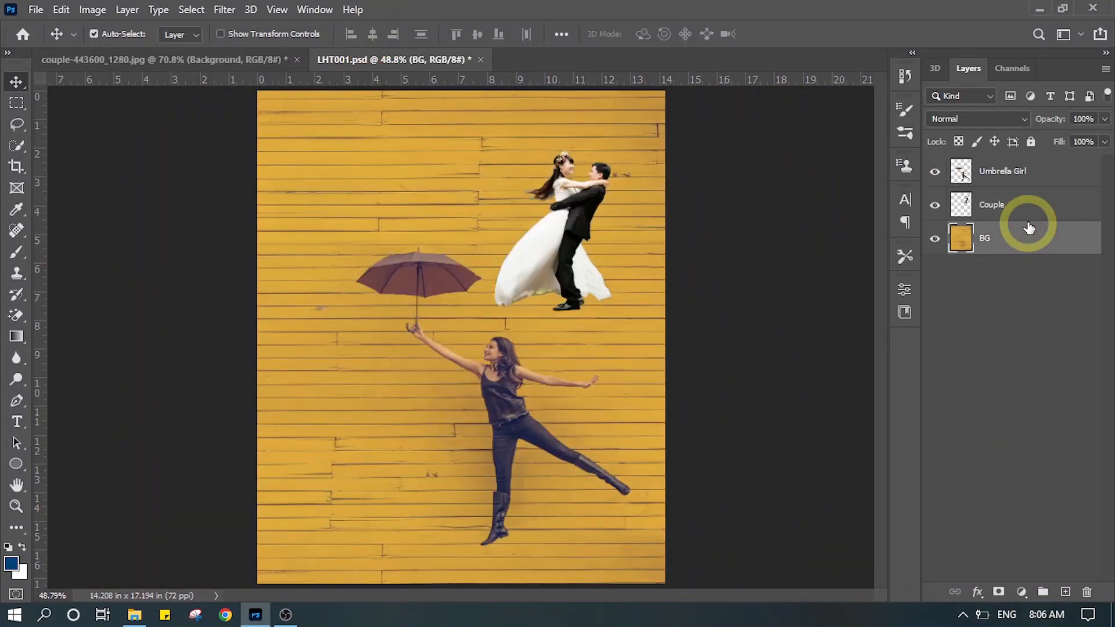
left_click(1026, 208)
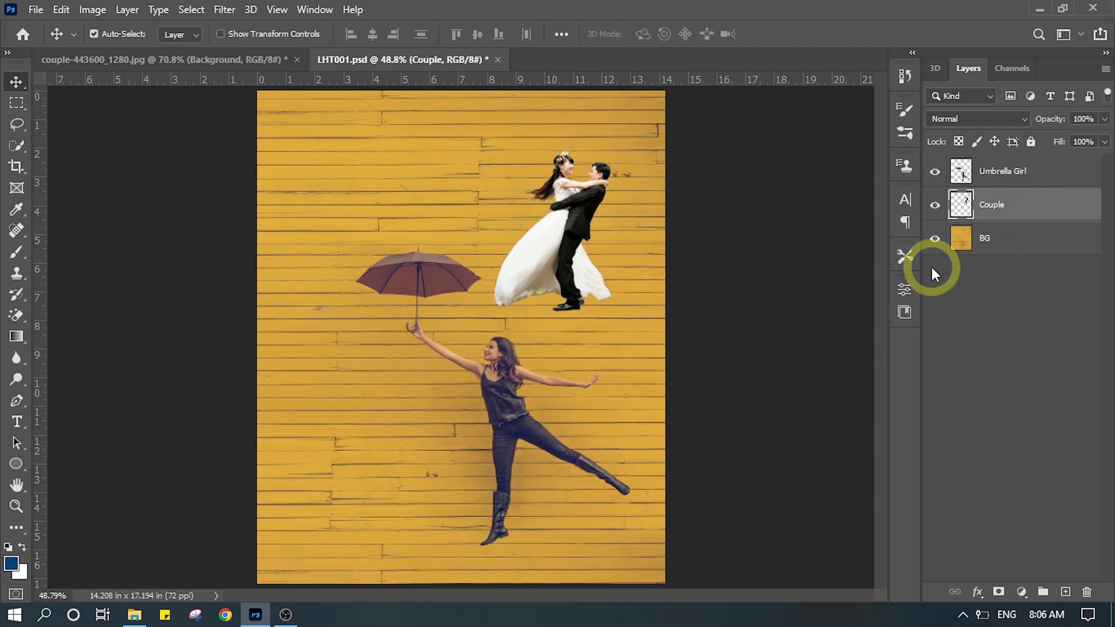
left_click(1015, 181)
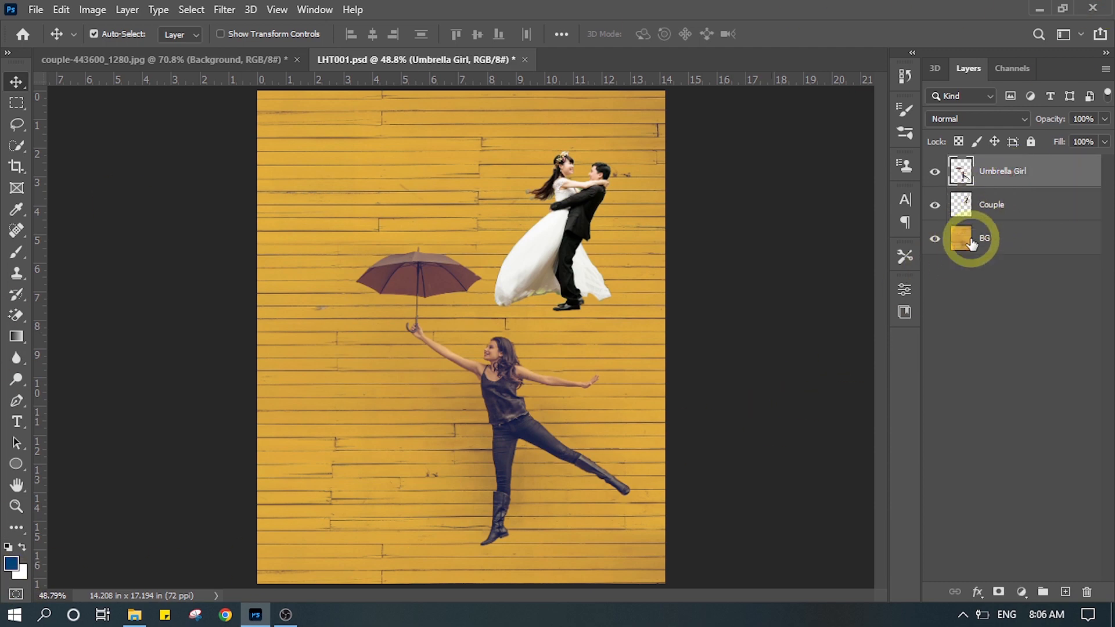
left_click(996, 200)
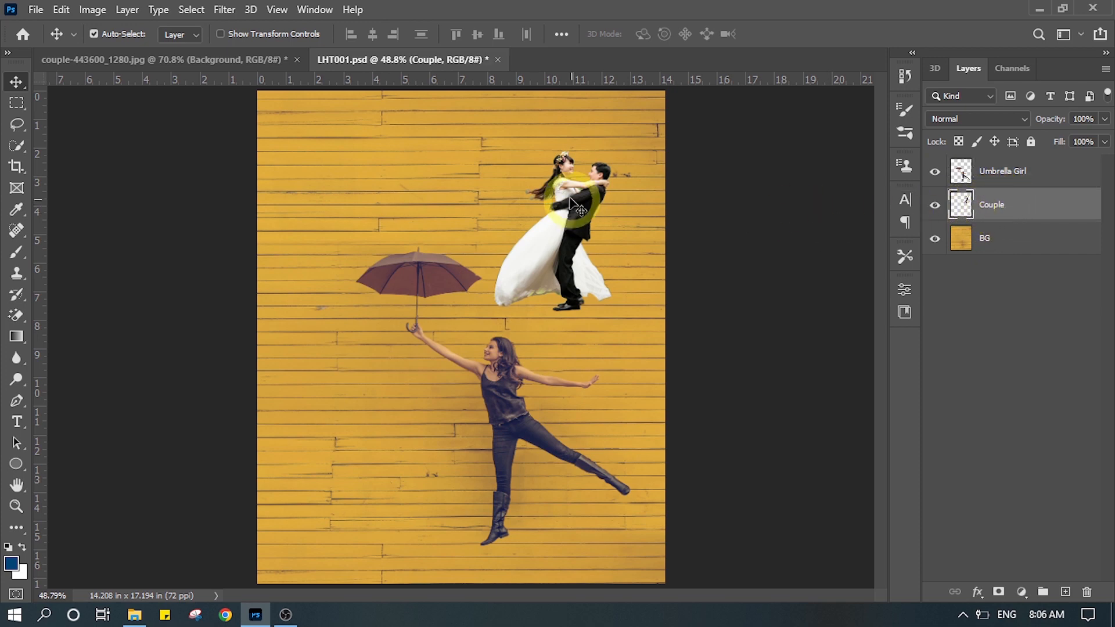
left_click(259, 58)
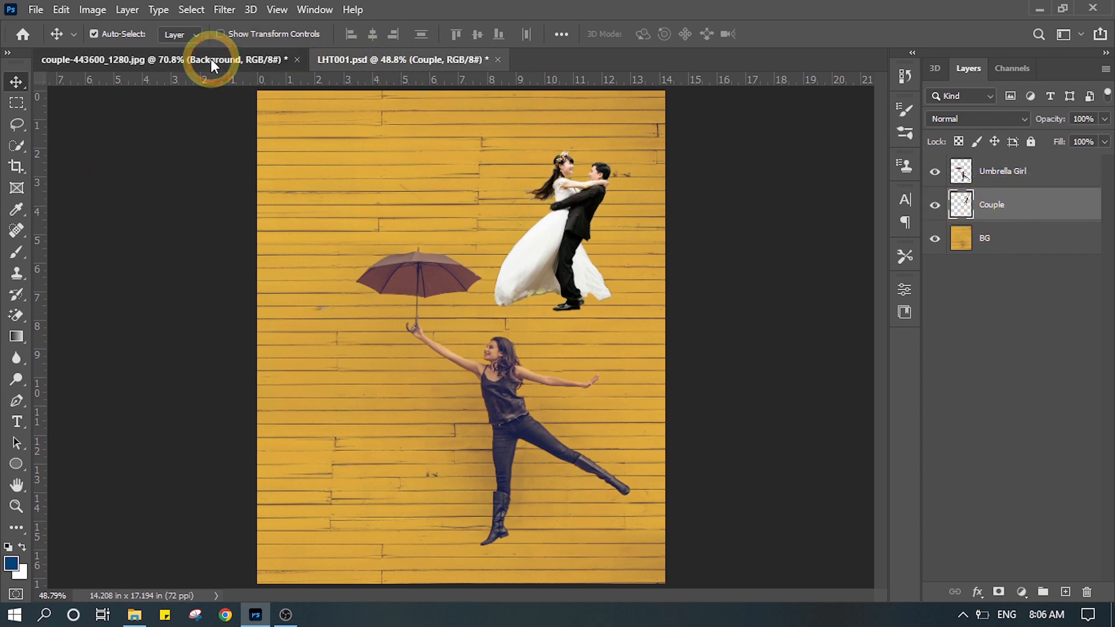
left_click(362, 55)
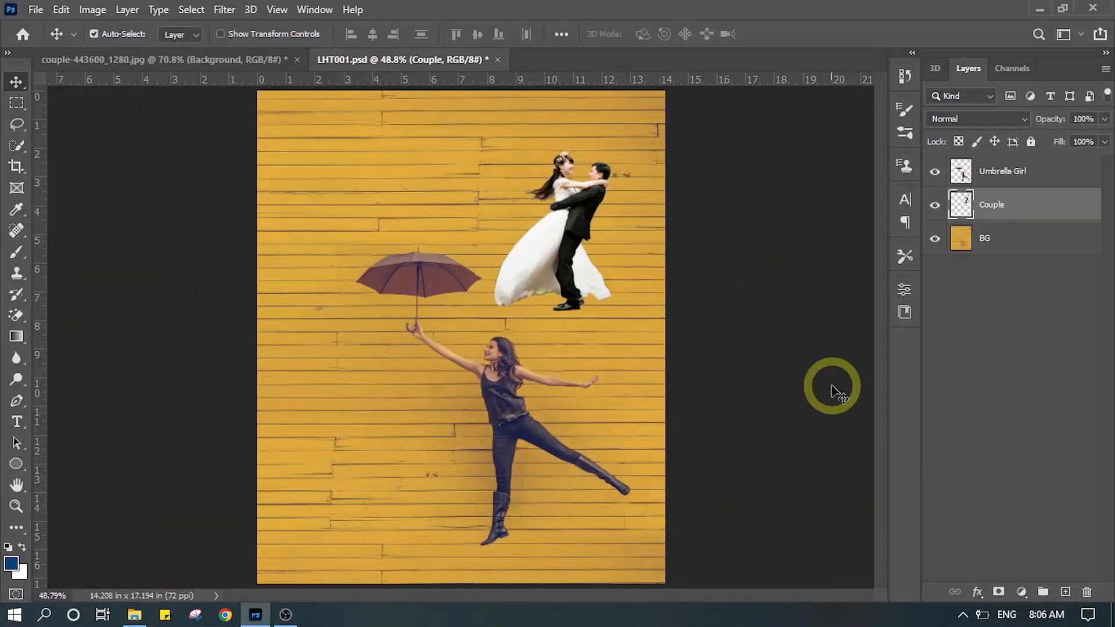
Copy the Couple layer from LHT001.psd and paste it into couple-443600_1280.jpg.
left_click(1010, 339)
left_click(1033, 207)
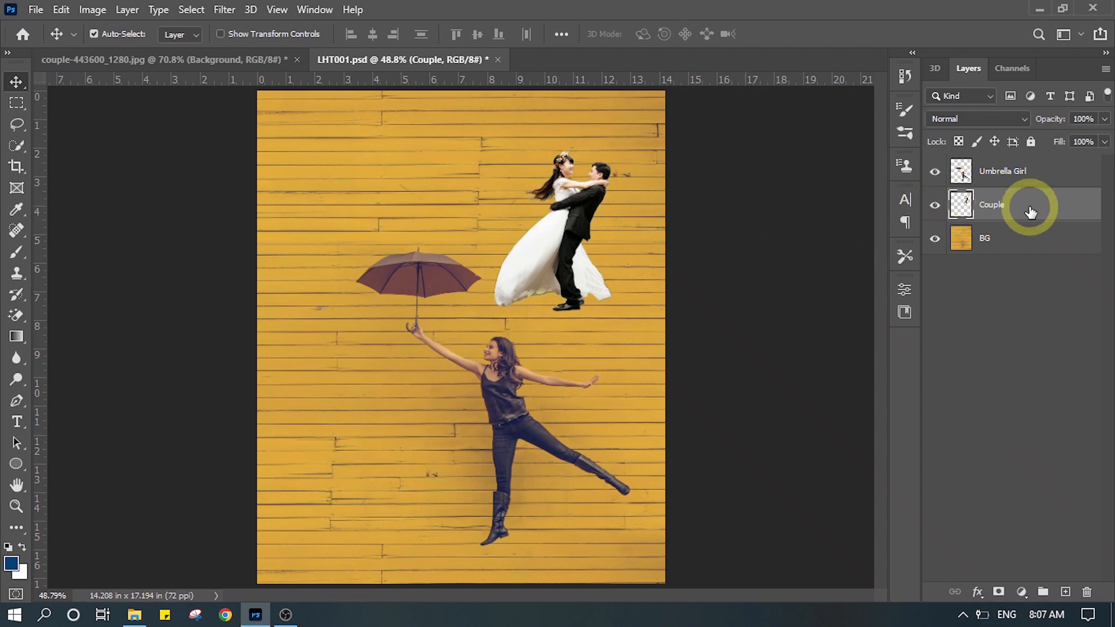
left_click(57, 11)
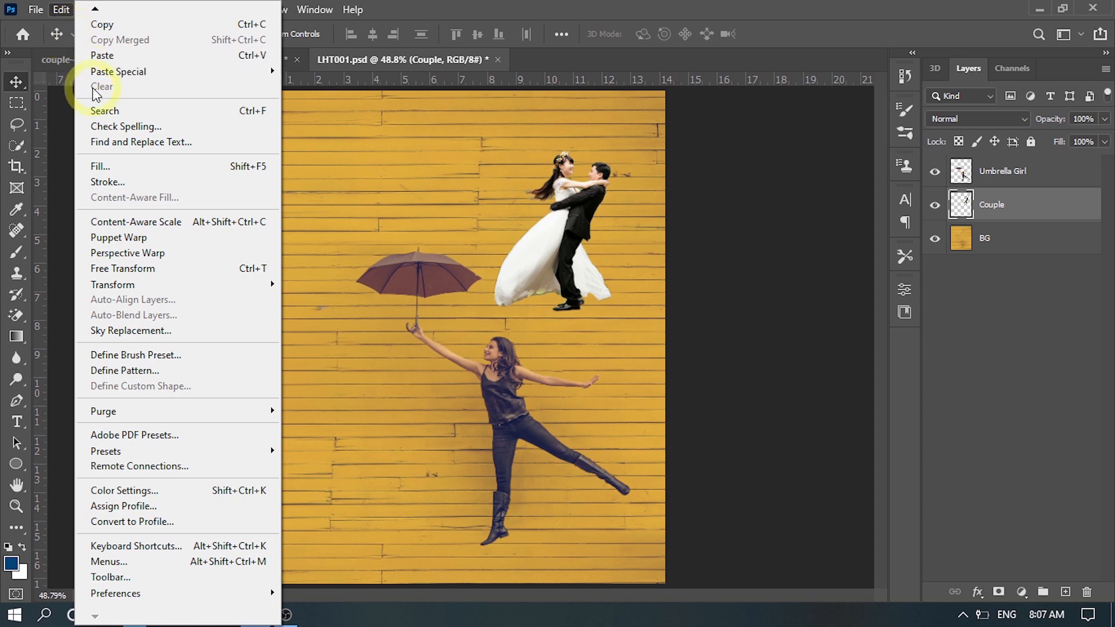
left_click(161, 26)
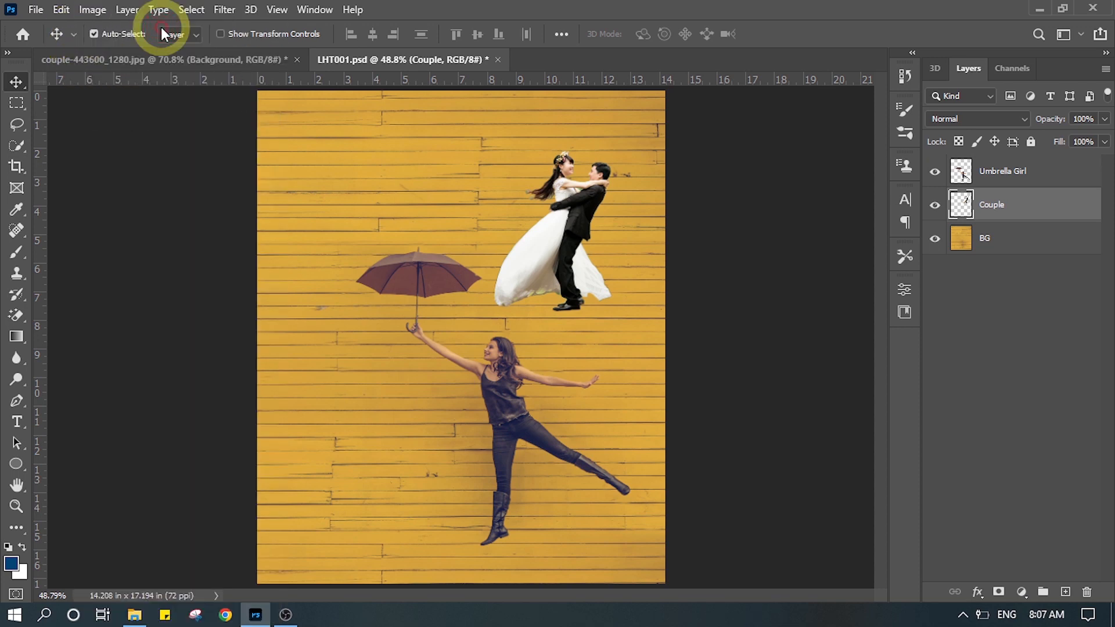
left_click(172, 57)
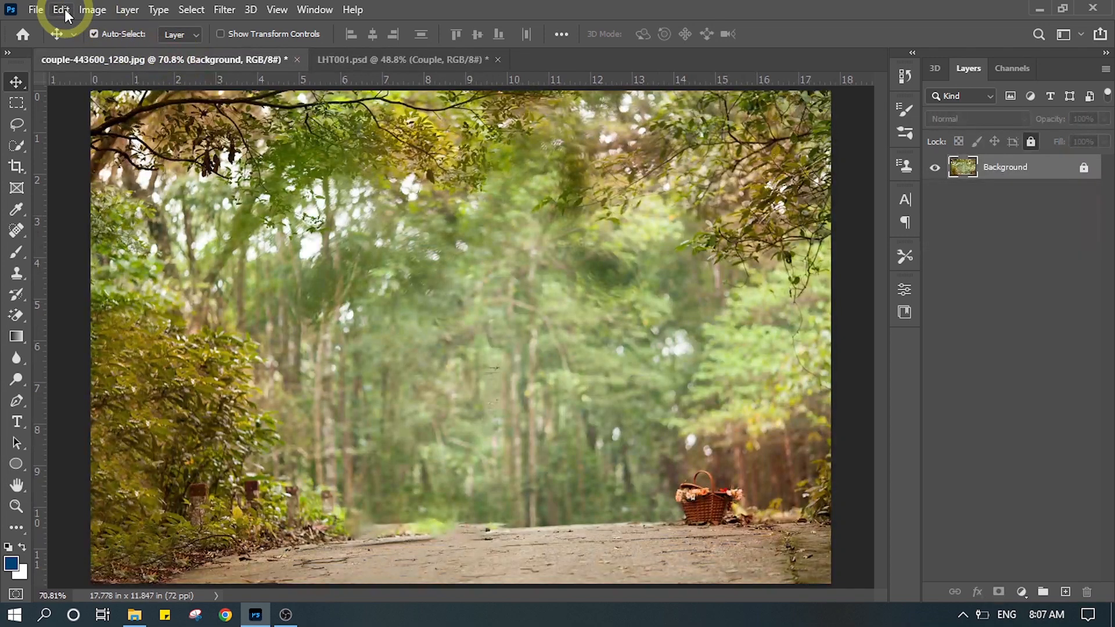
left_click(63, 10)
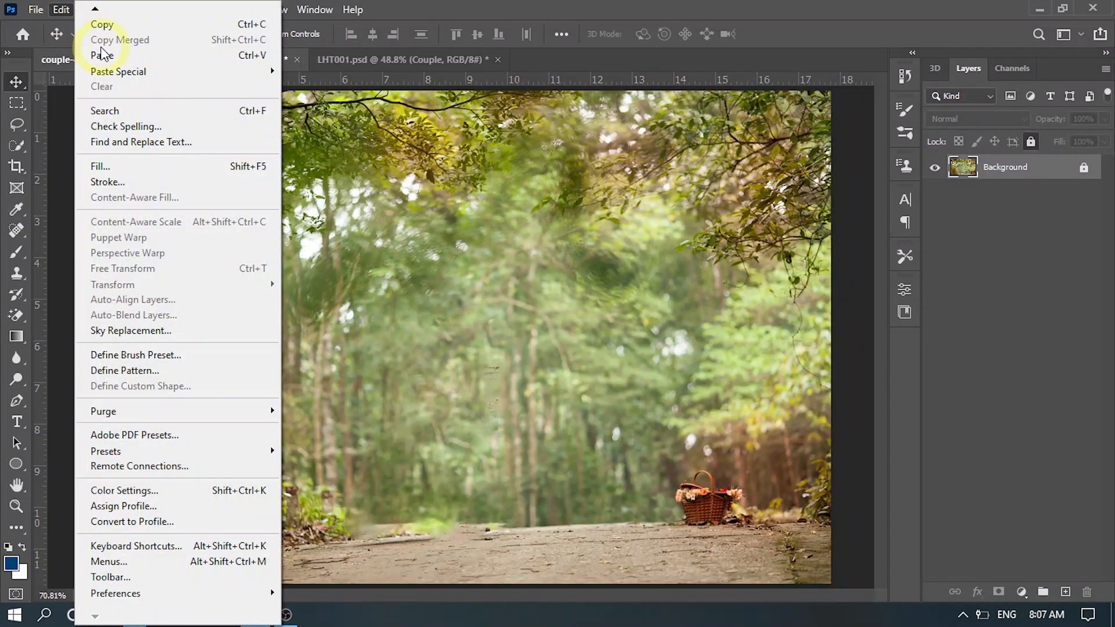
left_click(103, 55)
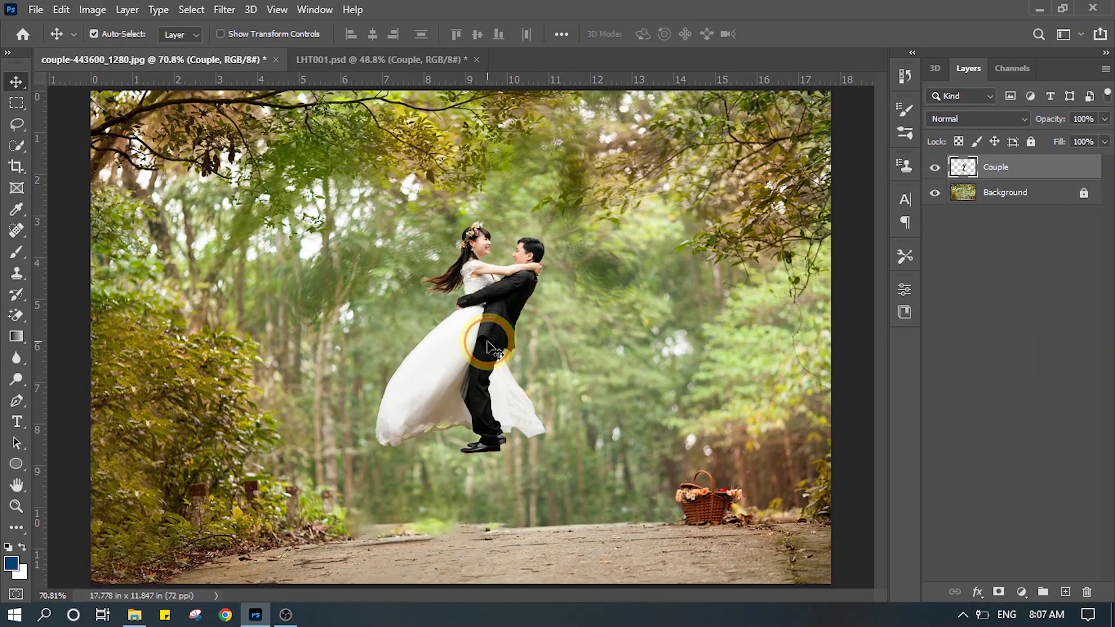
Move the pasted couple down onto the path, and delete the Couple layer from the forest image.
left_click_drag(486, 342, 460, 411)
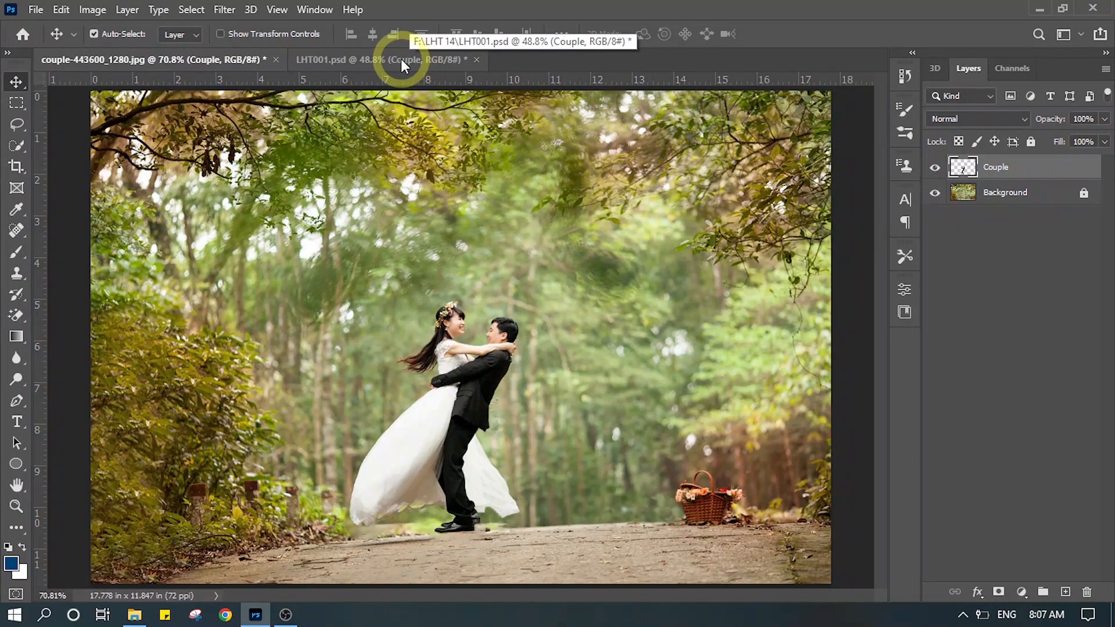
key("Delete")
Copy the Couple and Umbrella Girl layers together from LHT001.psd and paste both into couple-443600_1280.jpg.
left_click(360, 59)
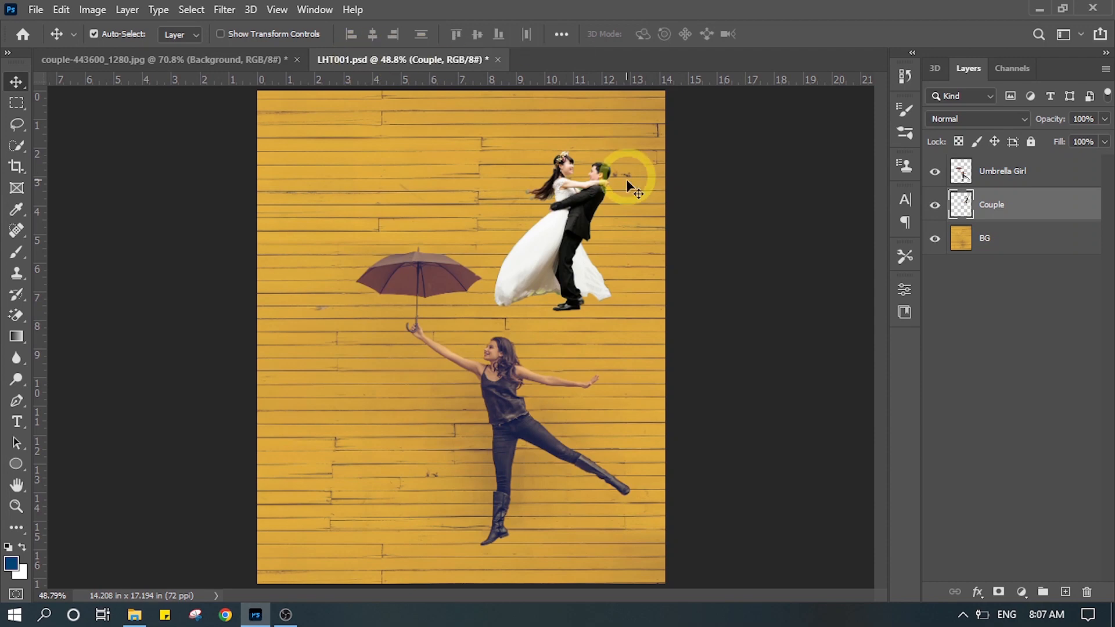
left_click(939, 413)
left_click(1036, 207)
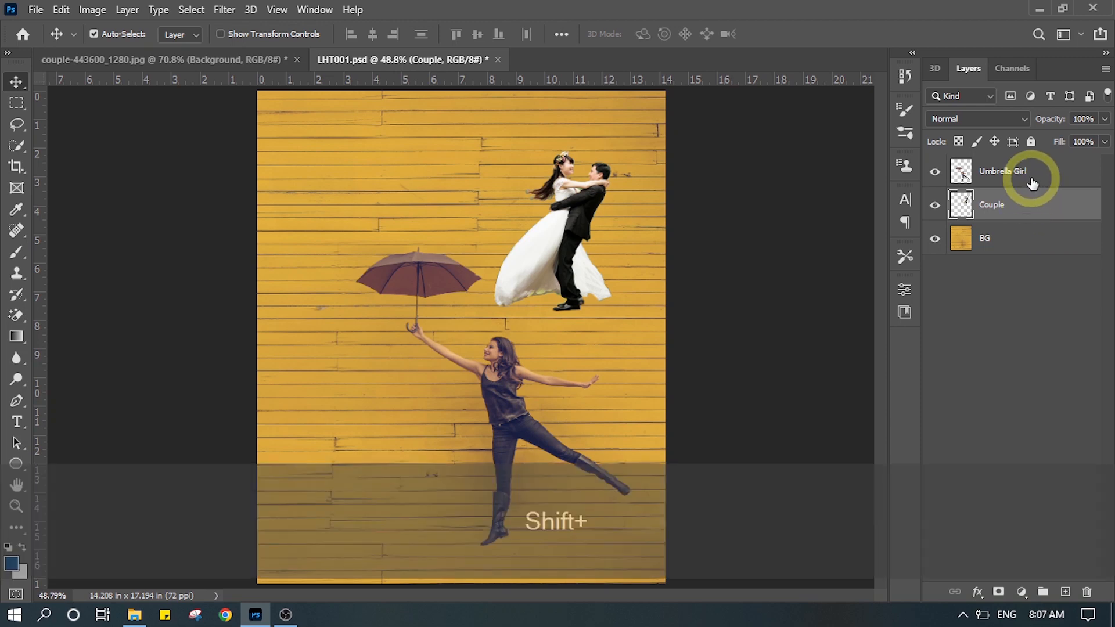
left_click(1032, 175, "shift")
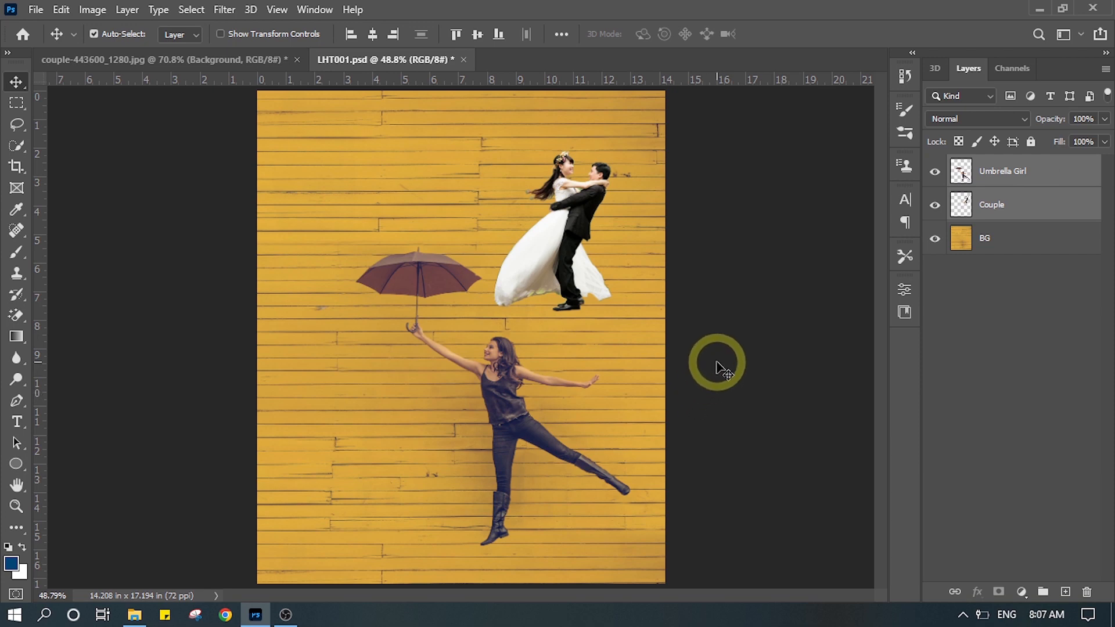
key("ctrl")
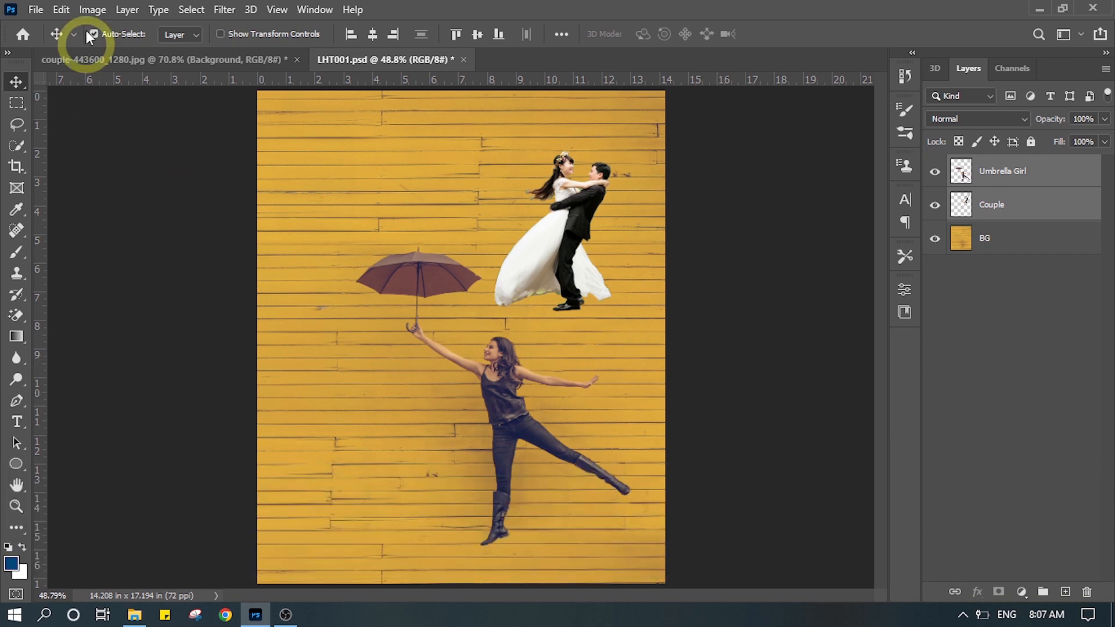
left_click(148, 59)
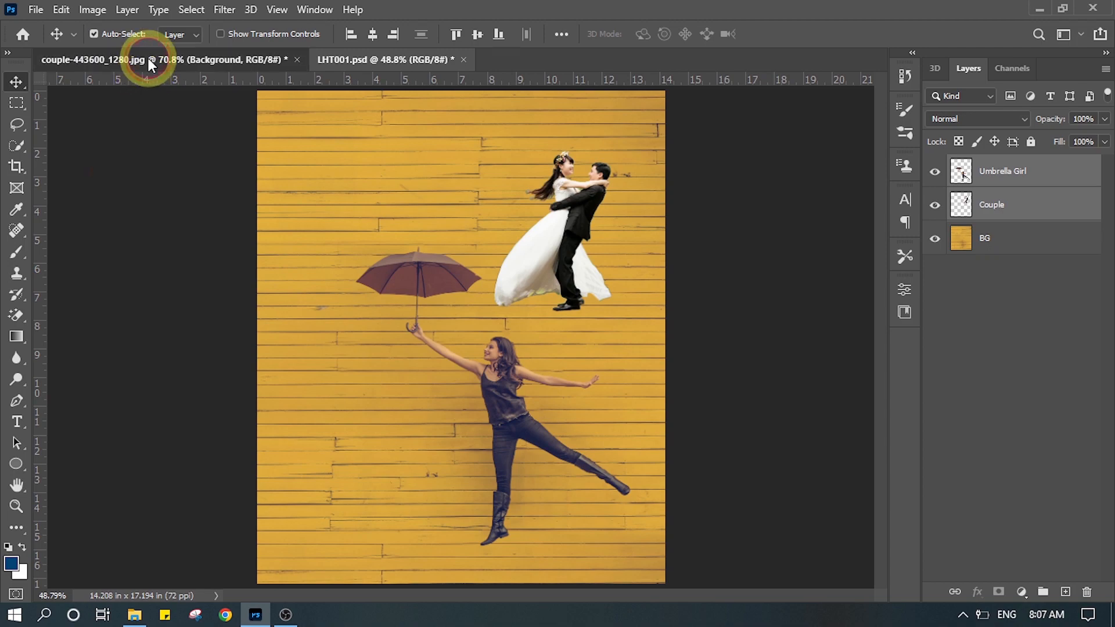
key("ctrl")
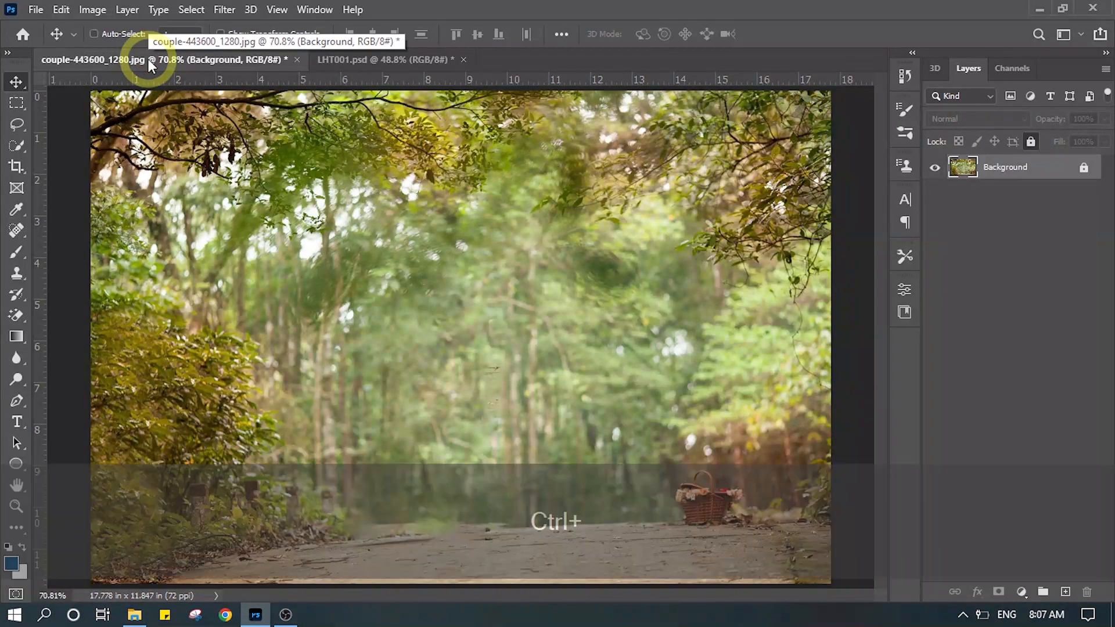
key("ctrl+v")
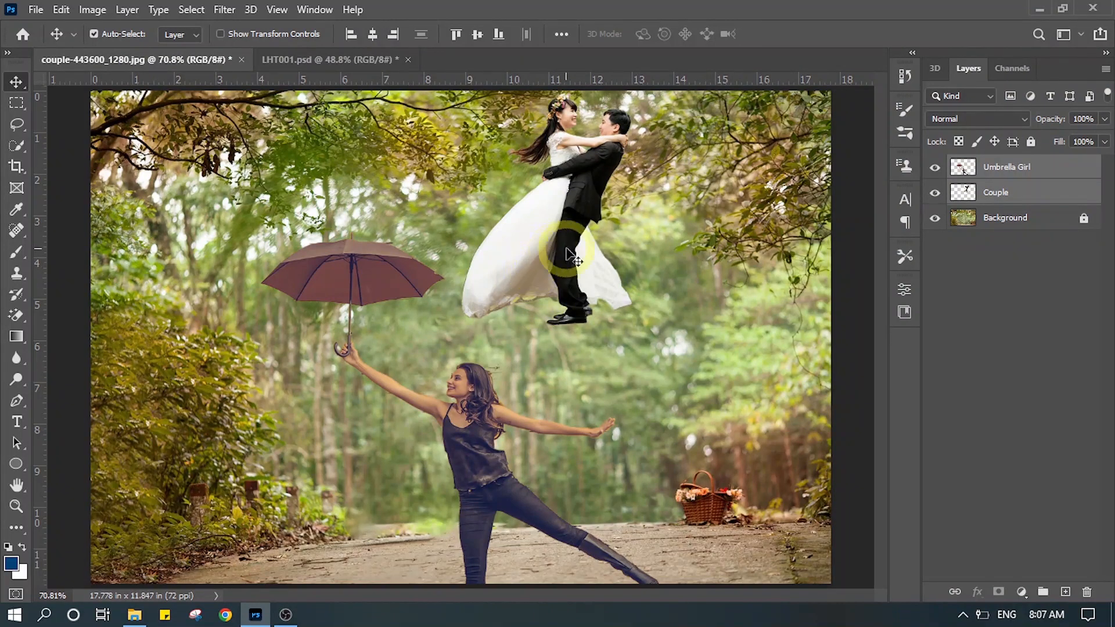
Move the couple down onto the path and raise the umbrella girl until her whole figure fits in the image.
left_click(1046, 380)
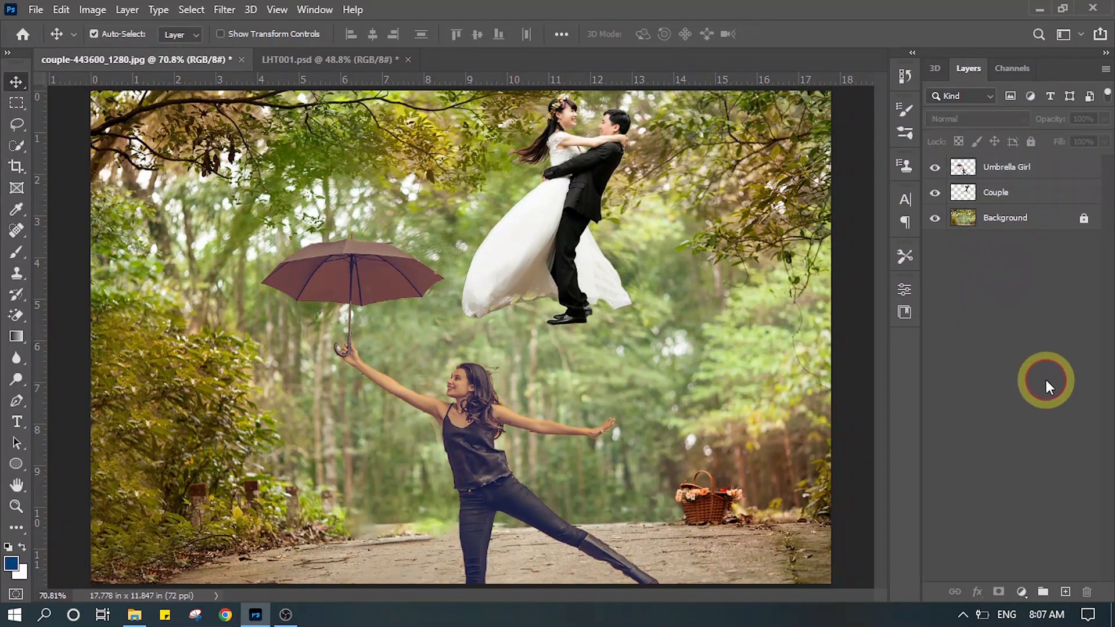
left_click(1018, 193)
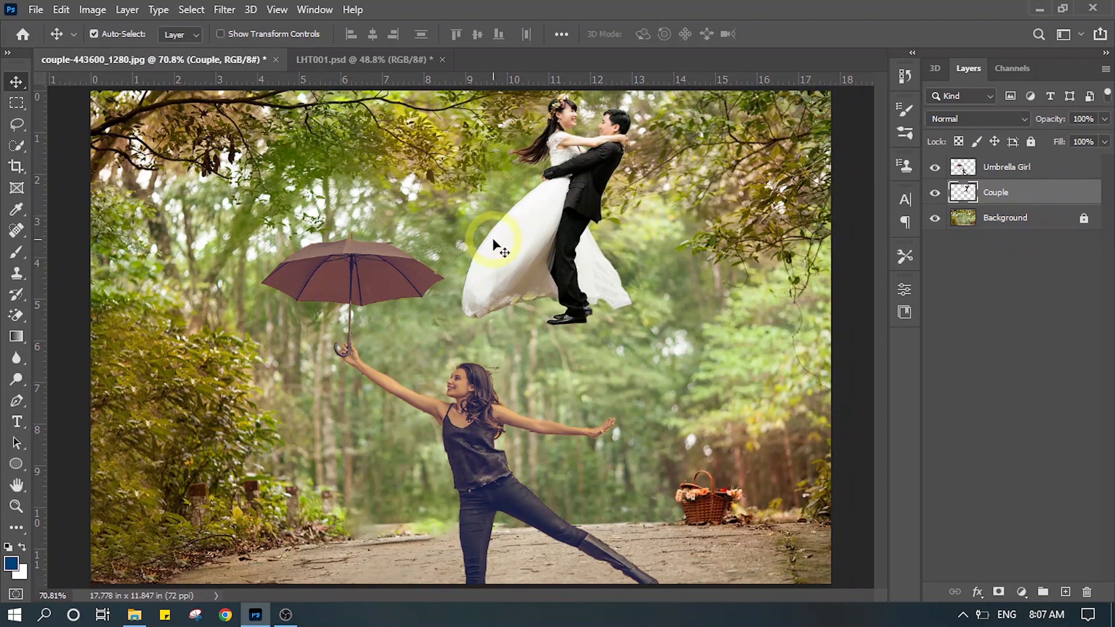
left_click_drag(533, 226, 407, 432)
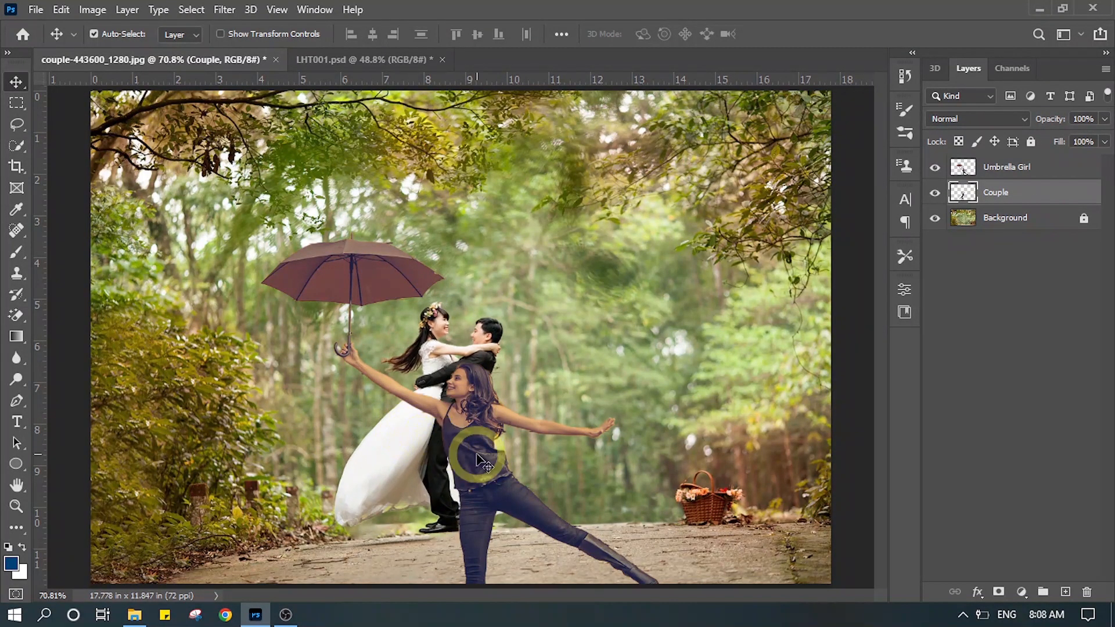
left_click_drag(481, 488, 516, 401)
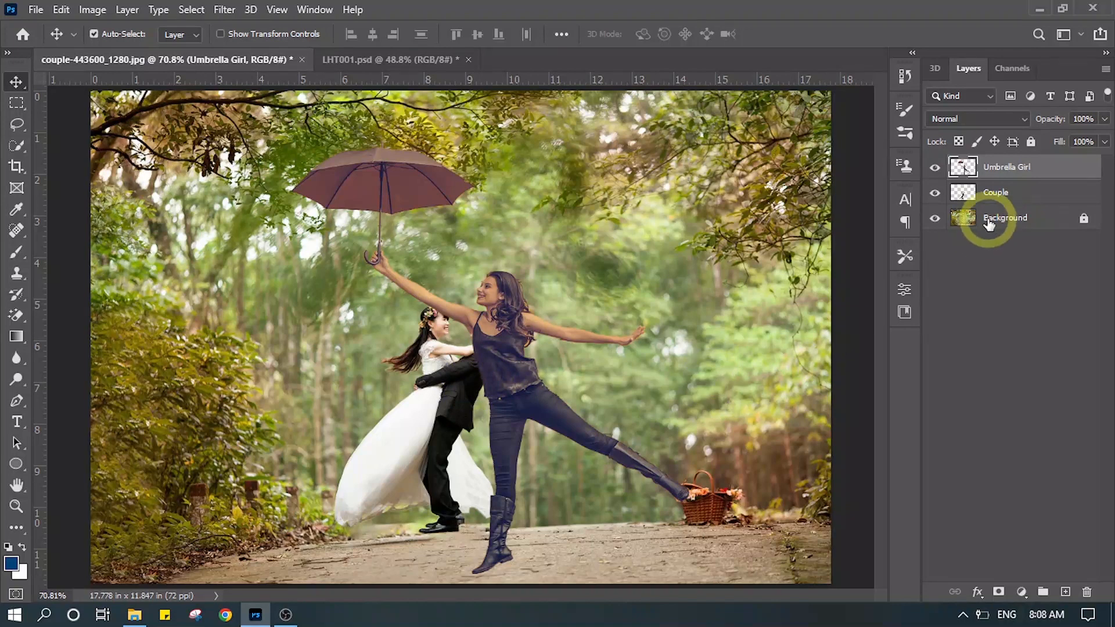
Place the Couple layer above Umbrella Girl and shift the umbrella girl to the right of the couple.
left_click(993, 192)
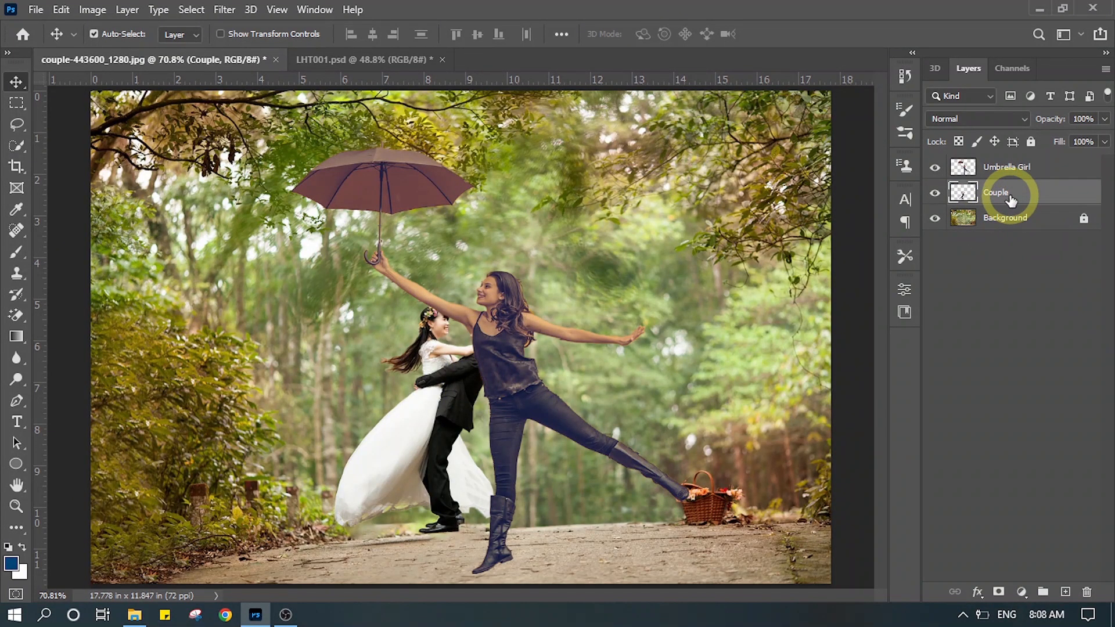
left_click_drag(1010, 198, 998, 166)
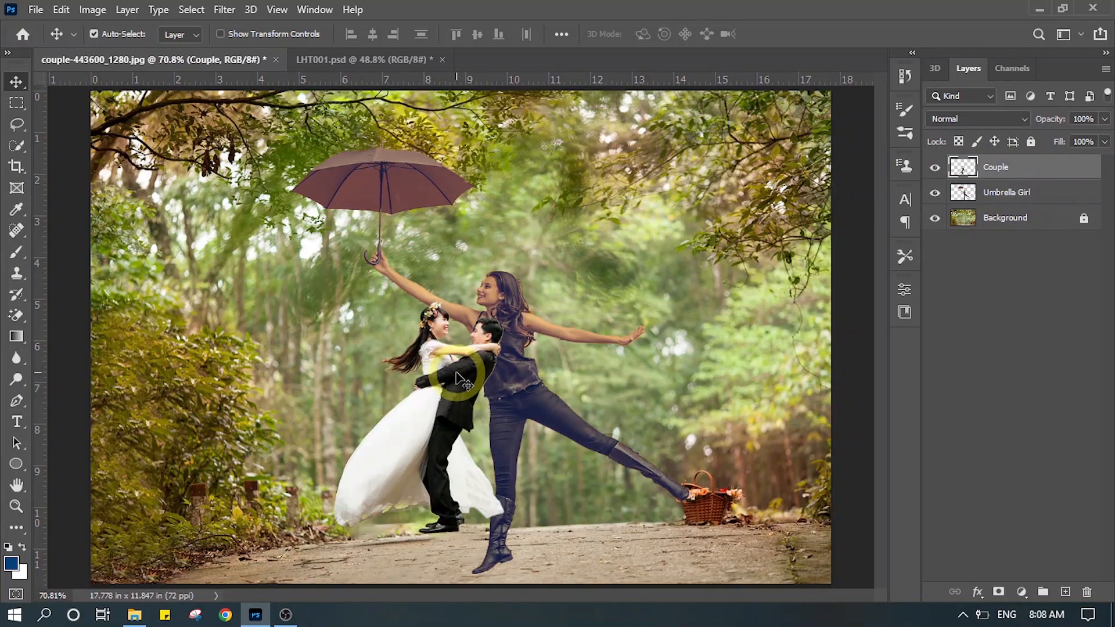
left_click(512, 304)
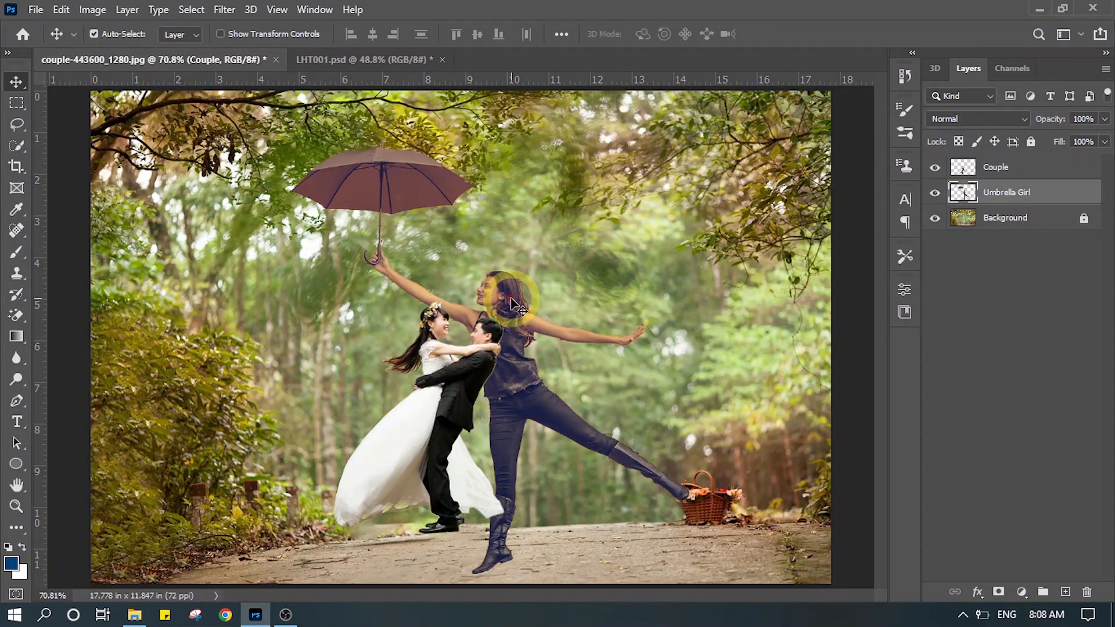
left_click_drag(513, 305, 621, 301)
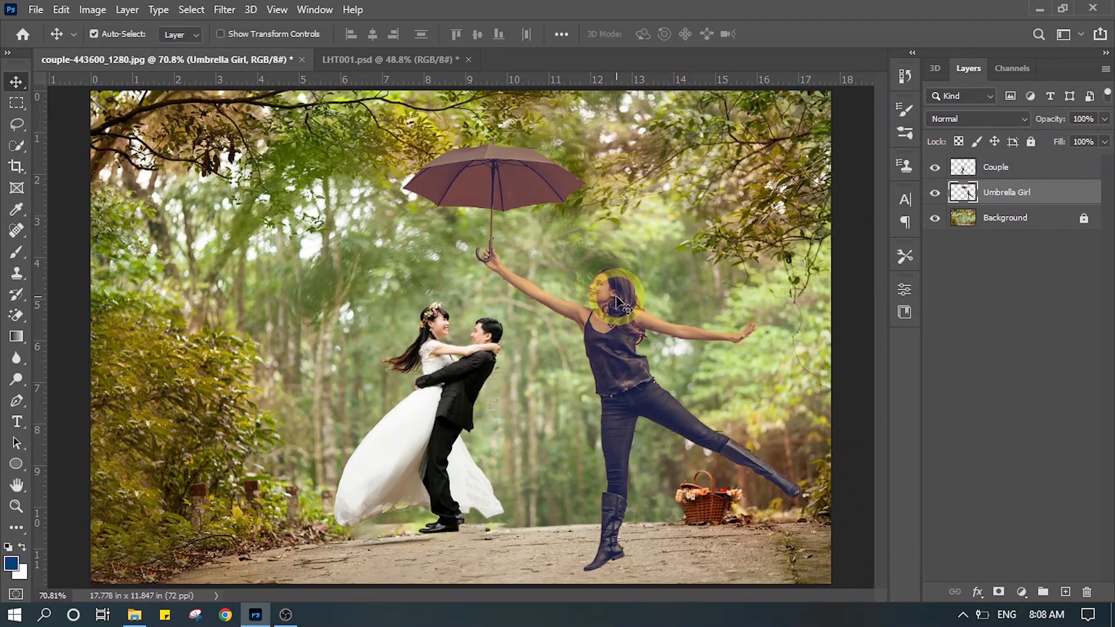
left_click_drag(603, 319, 595, 318)
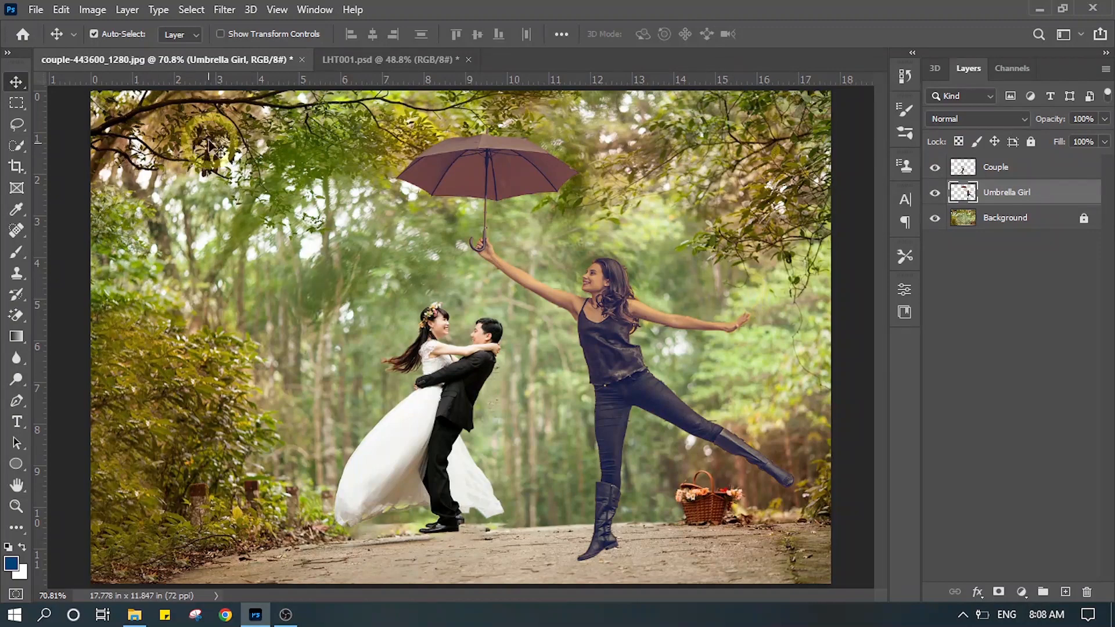
Delete the Couple and Umbrella Girl layers together from the forest image.
left_click(1048, 168, "shift")
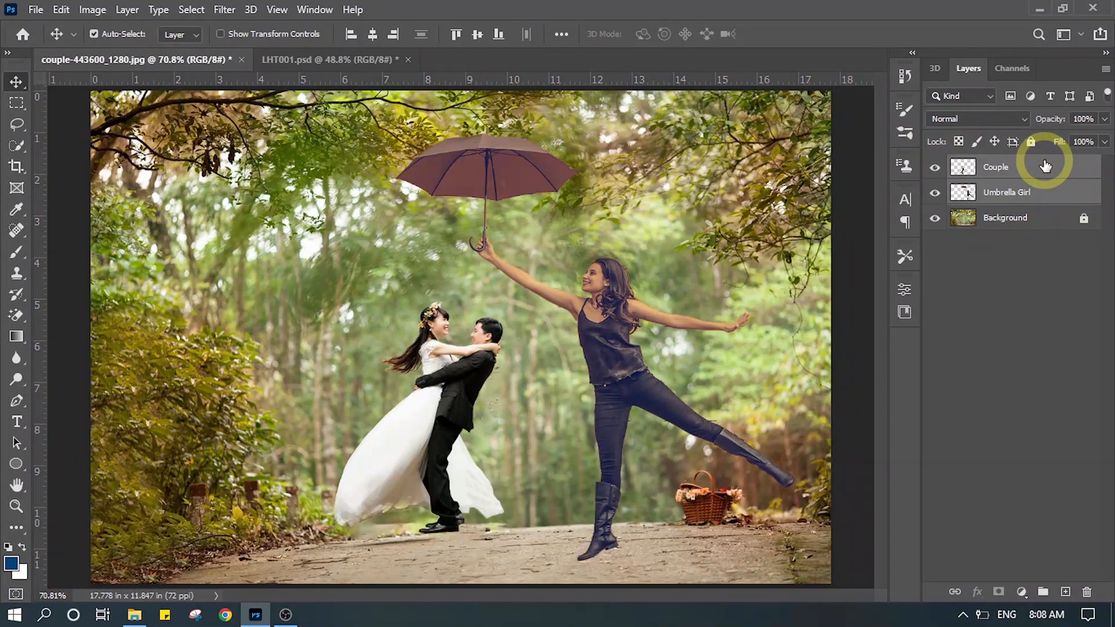
key("Delete")
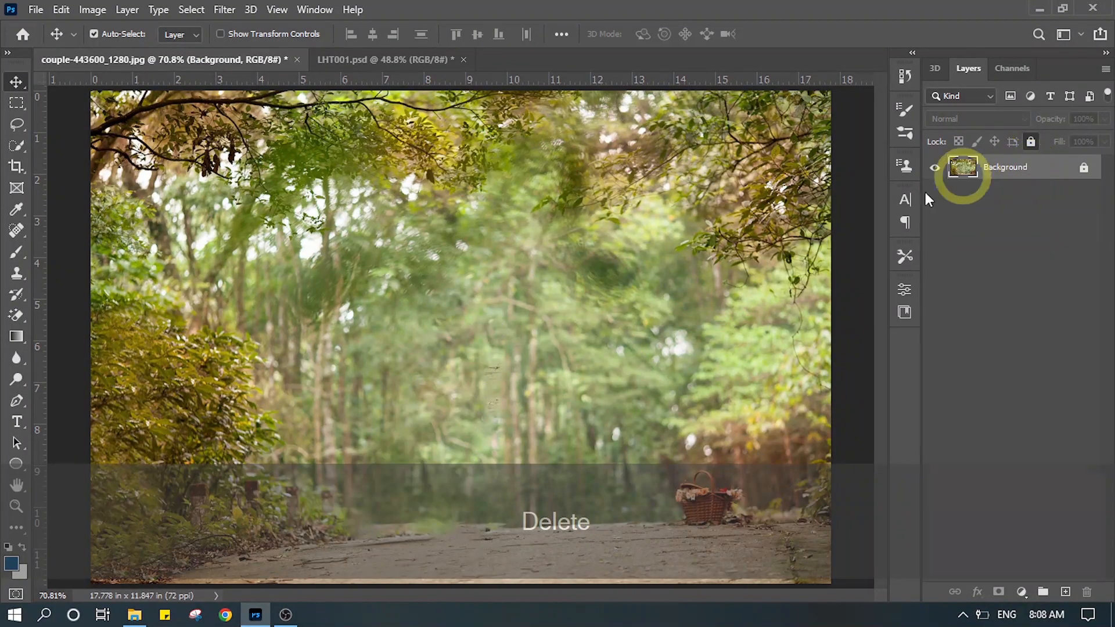
Transfer the Couple and Umbrella Girl layers together from LHT001.psd straight into couple-443600_1280.jpg with the Move tool, bypassing the clipboard.
left_click(351, 64)
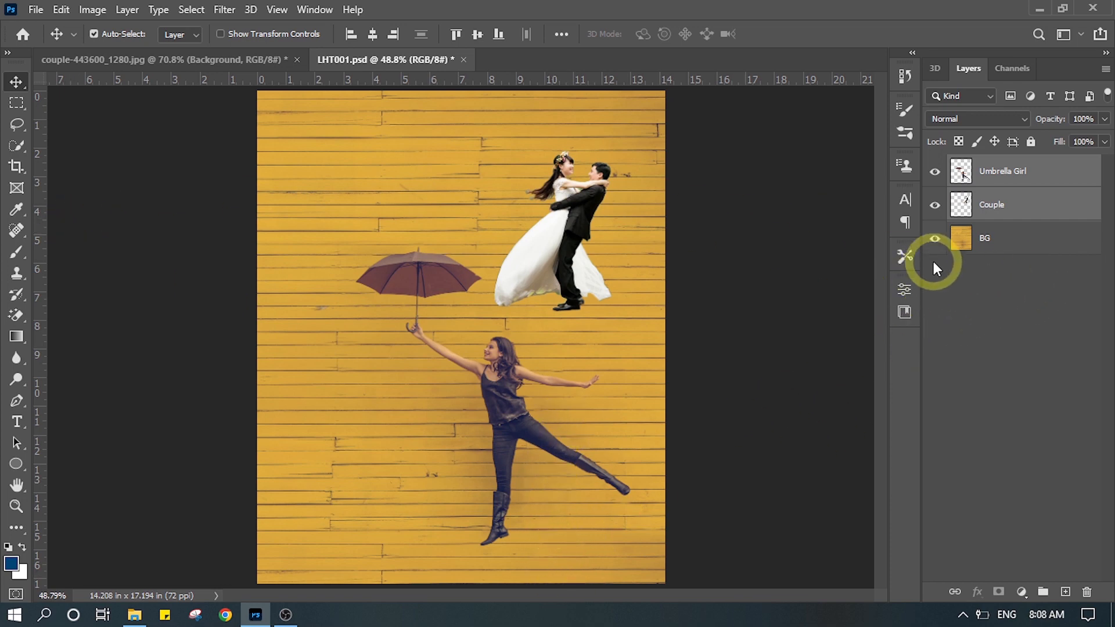
left_click(1037, 299)
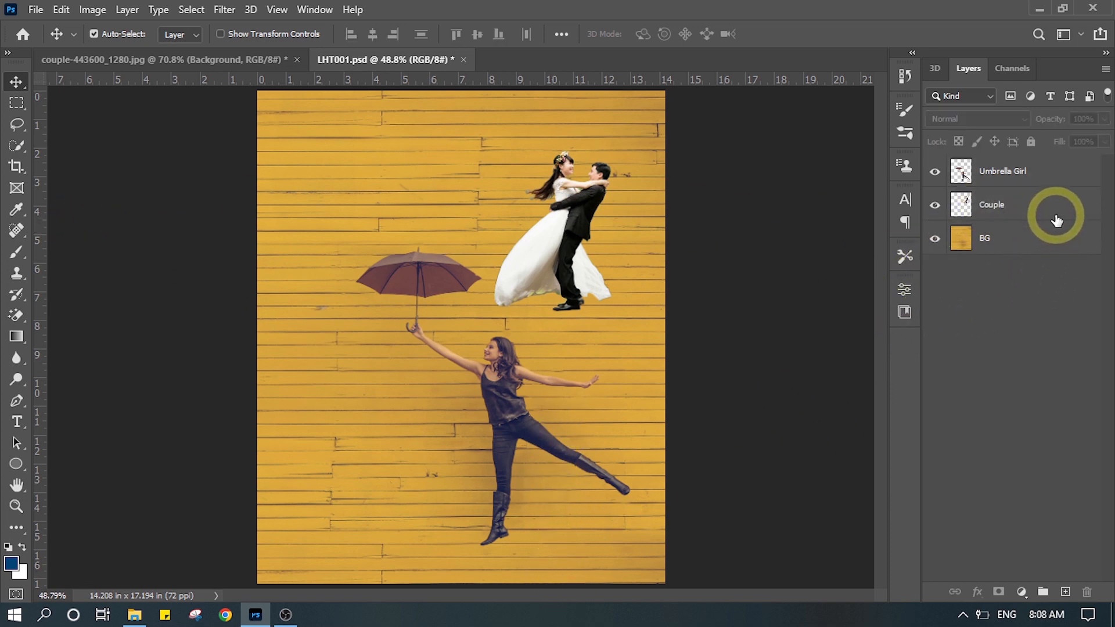
key("ctrl")
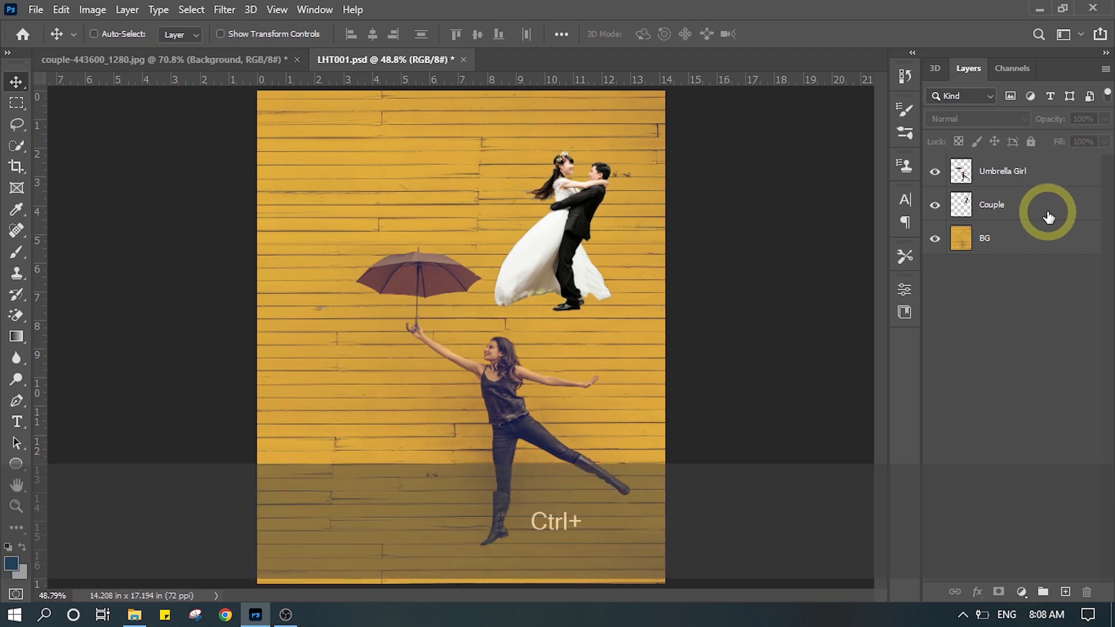
left_click(1042, 212, "ctrl")
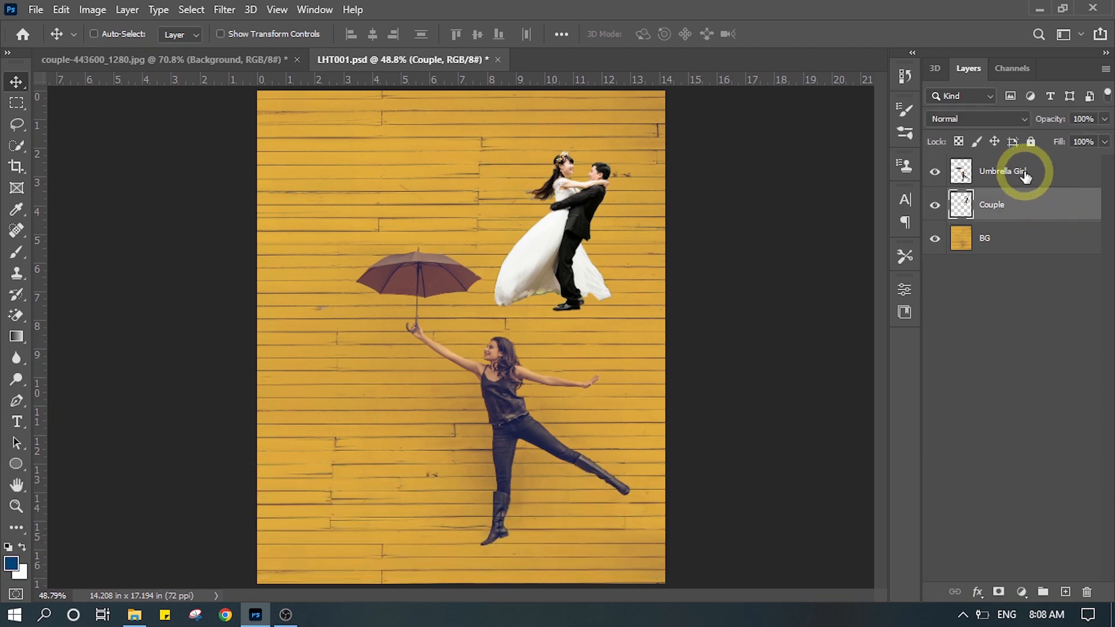
left_click(1025, 173, "ctrl")
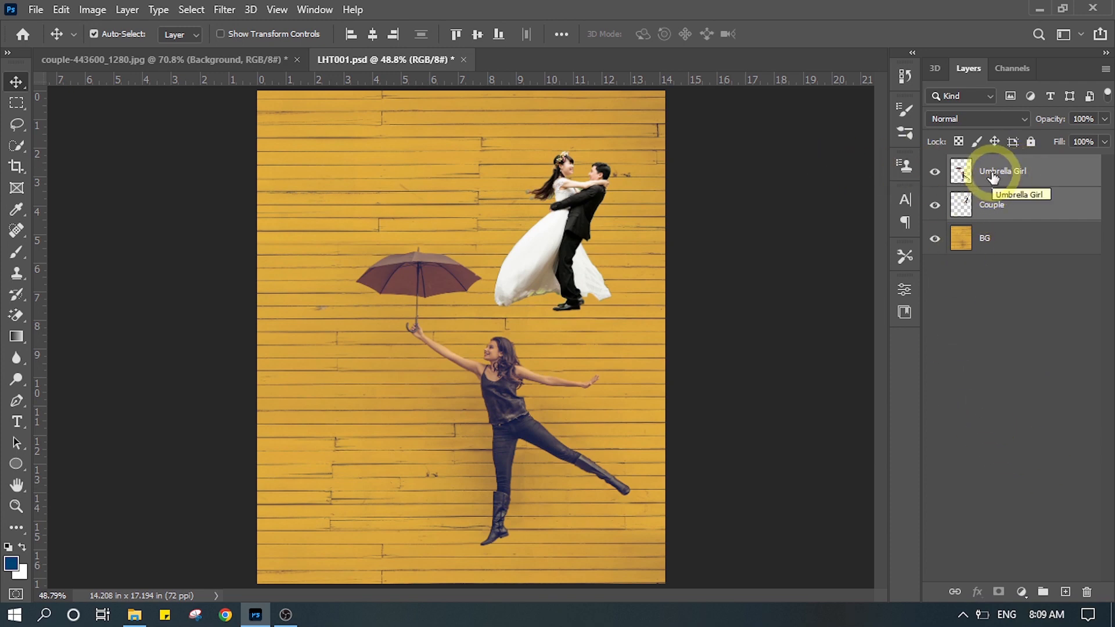
left_click_drag(992, 176, 366, 313)
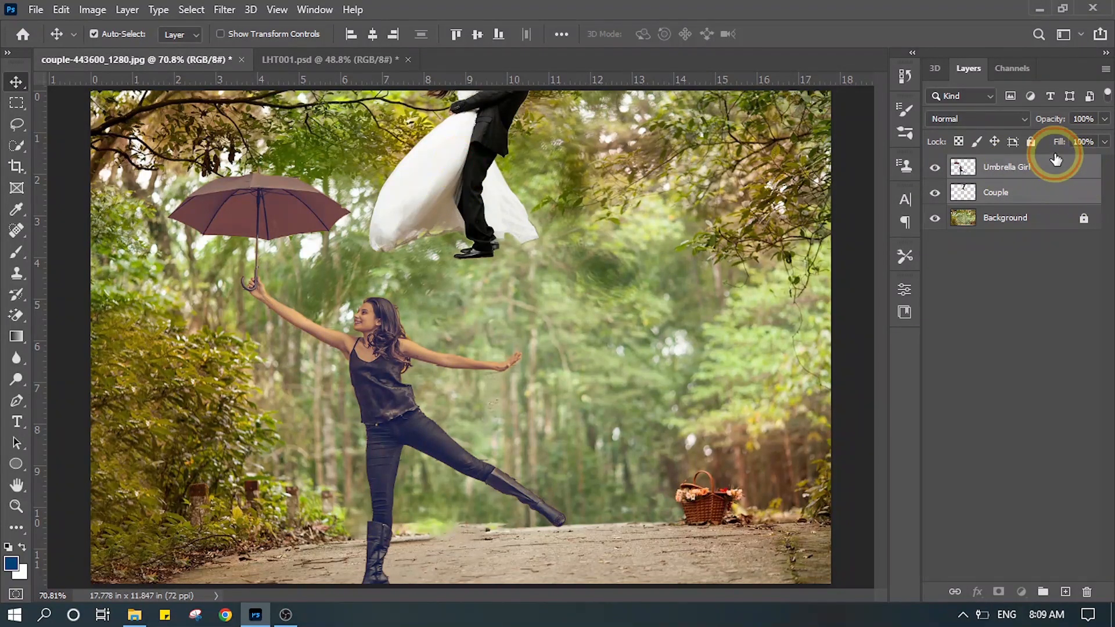
Position the couple down on the path and the umbrella girl to their right in the forest image.
left_click(960, 167)
left_click_drag(448, 168, 387, 451)
left_click_drag(386, 407, 602, 366)
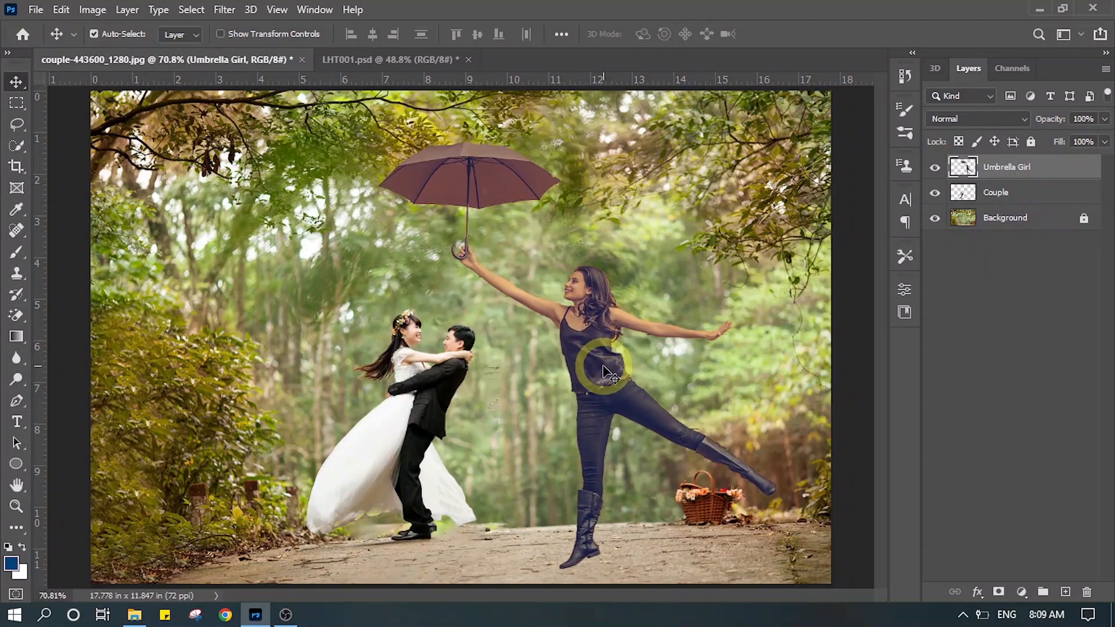